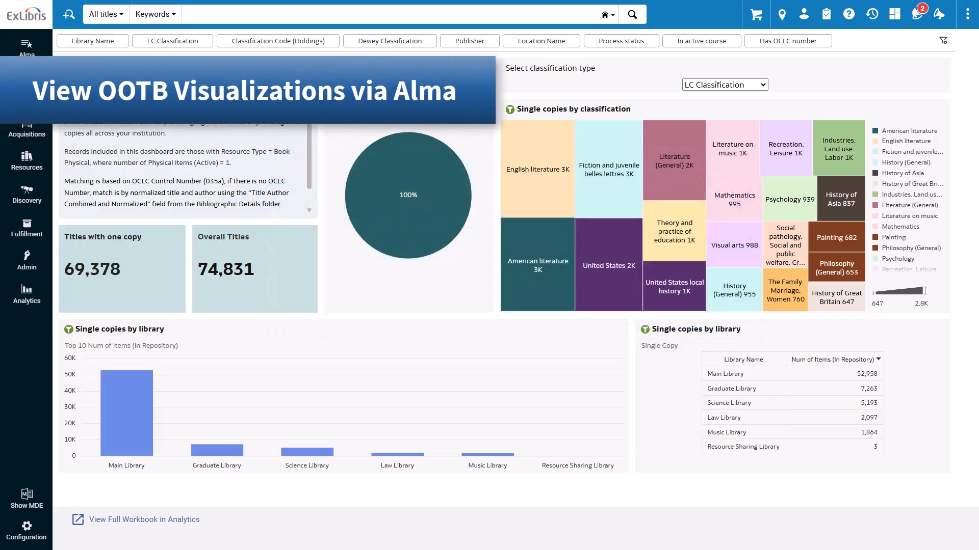
Open the Out of the Box Analytics list and filter it to the Data Visualization Workbook type
click(38, 301)
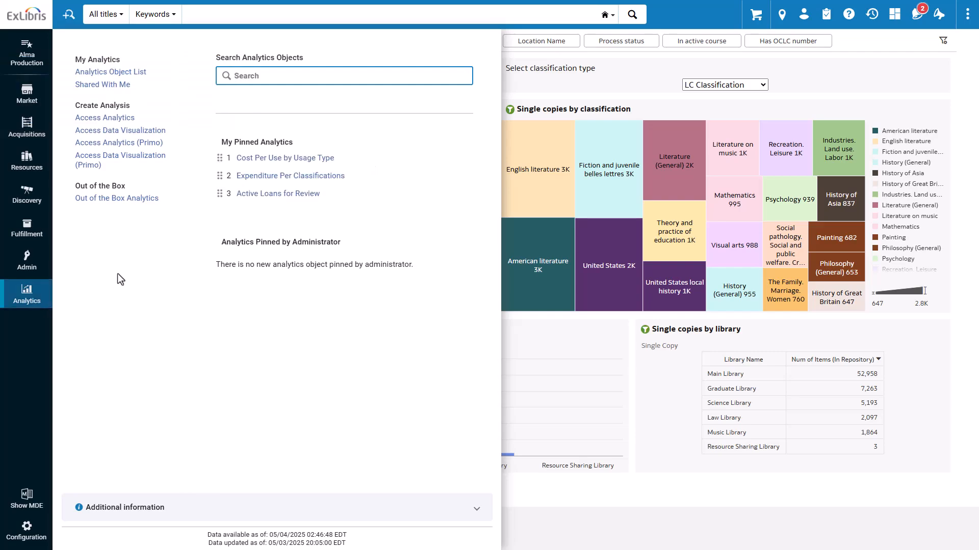
click(138, 199)
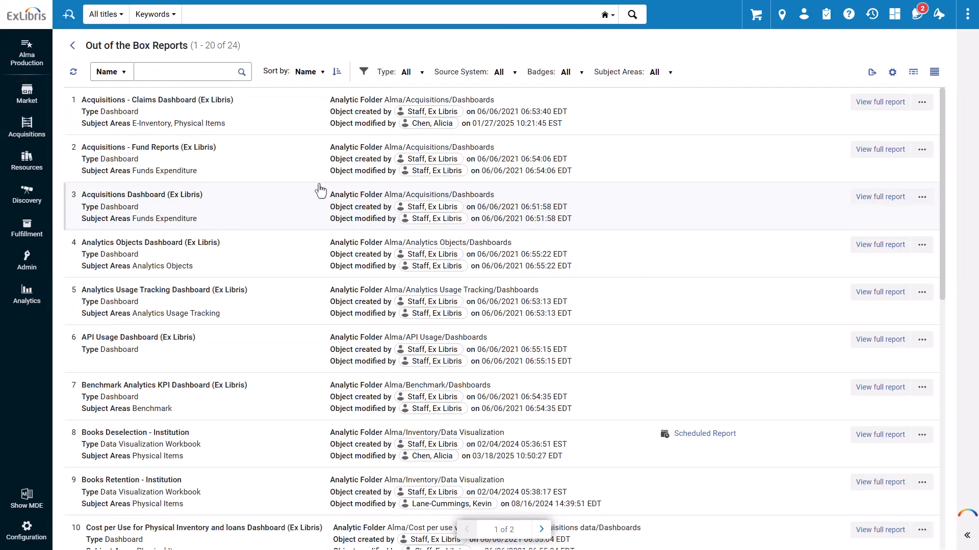
click(426, 76)
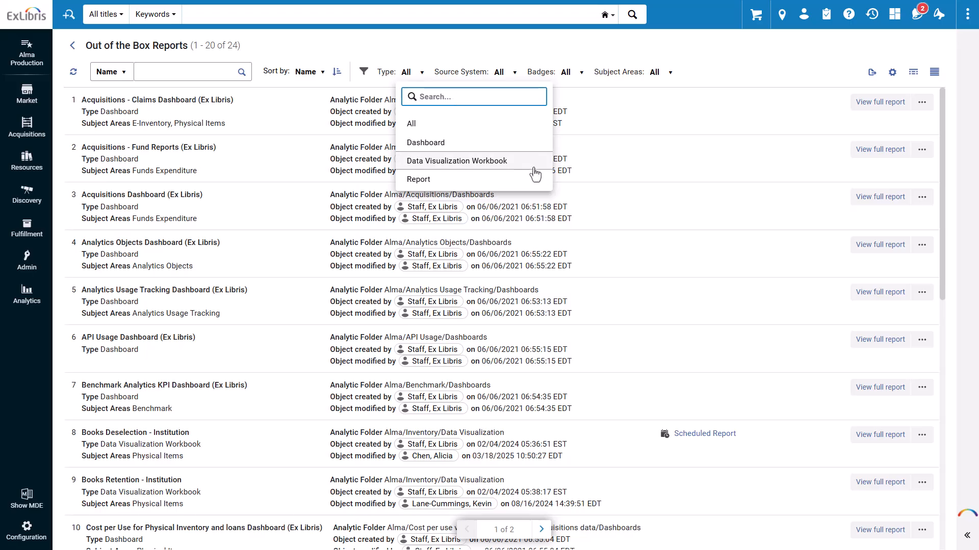
click(533, 169)
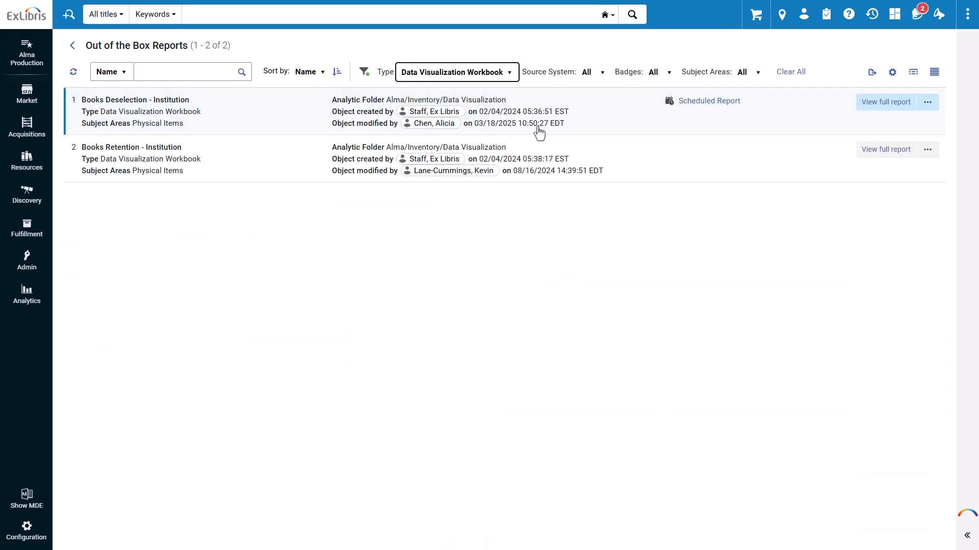
Open the details of Books Deselection - Institution and view its report preview
click(538, 130)
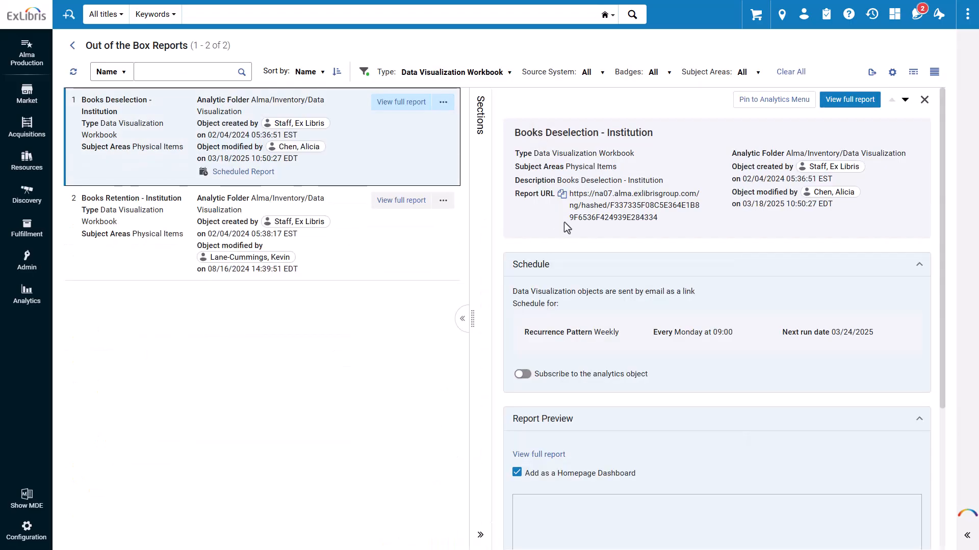
scroll(680, 198, down, 4)
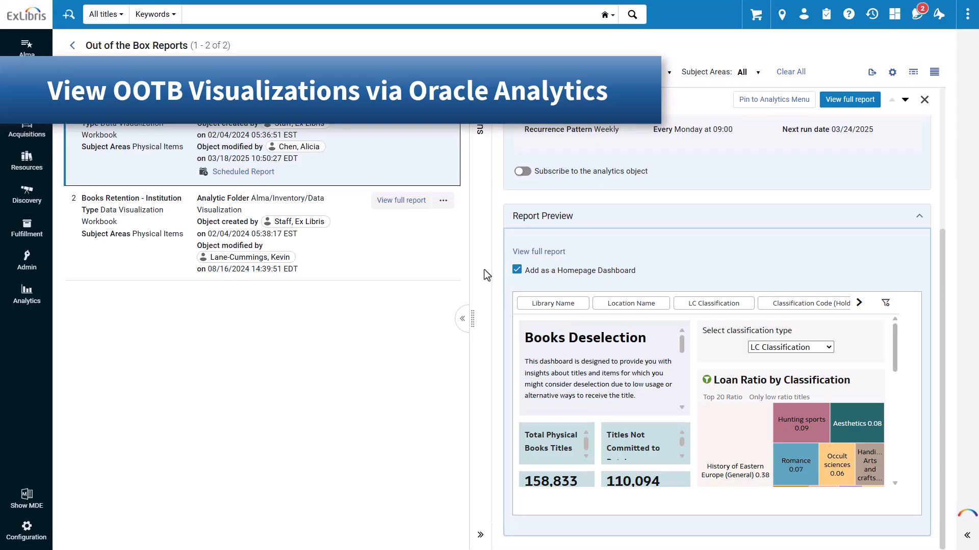
Launch Access Data Visualization from the Analytics menu and go to the Oracle Analytics Catalog
click(26, 301)
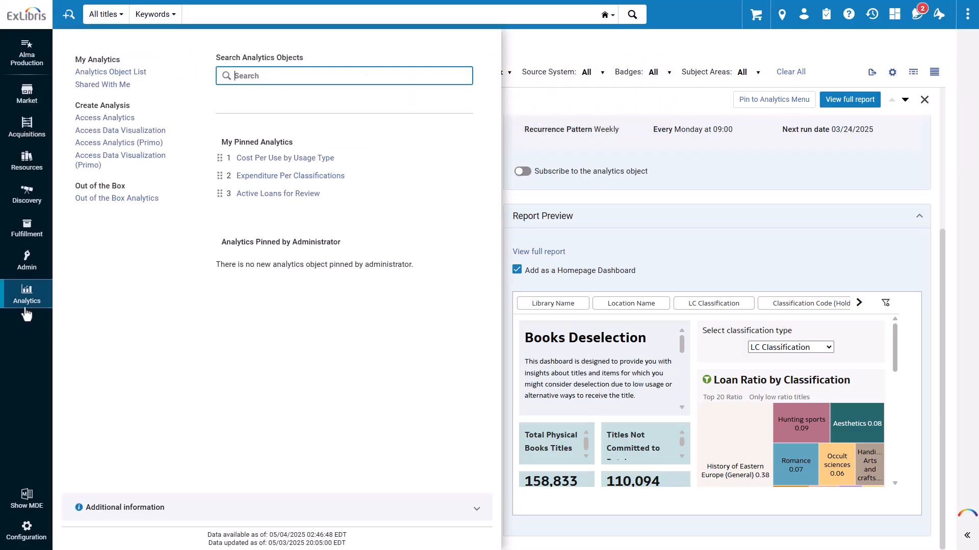
click(142, 131)
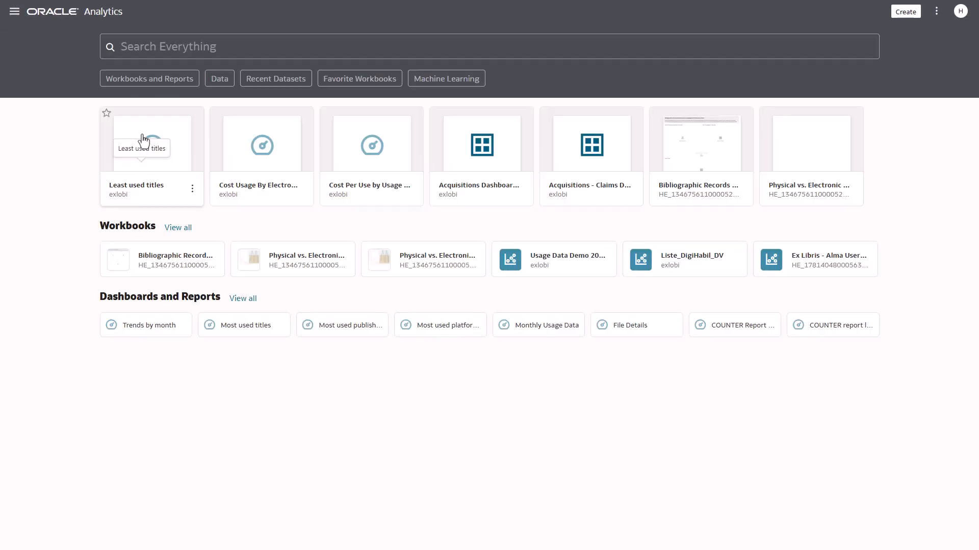
click(15, 11)
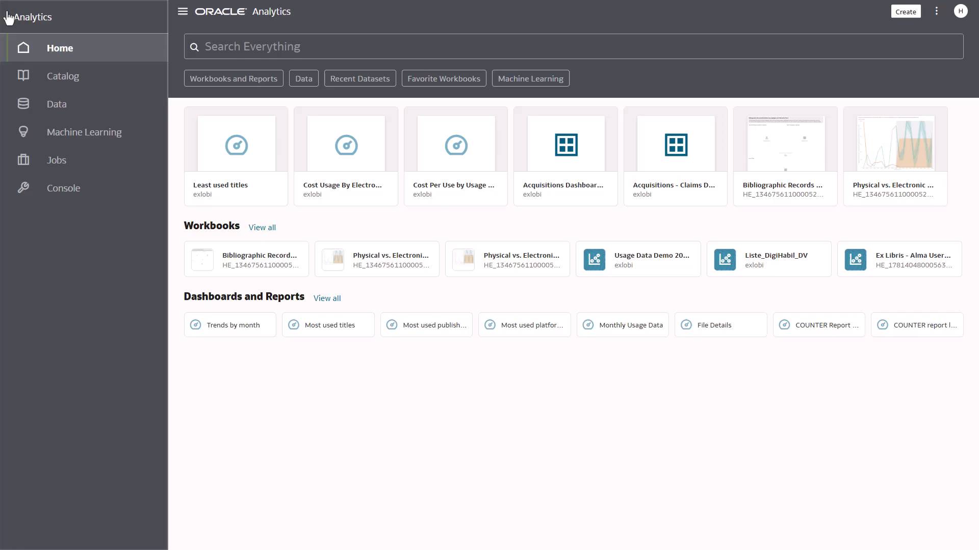
click(103, 80)
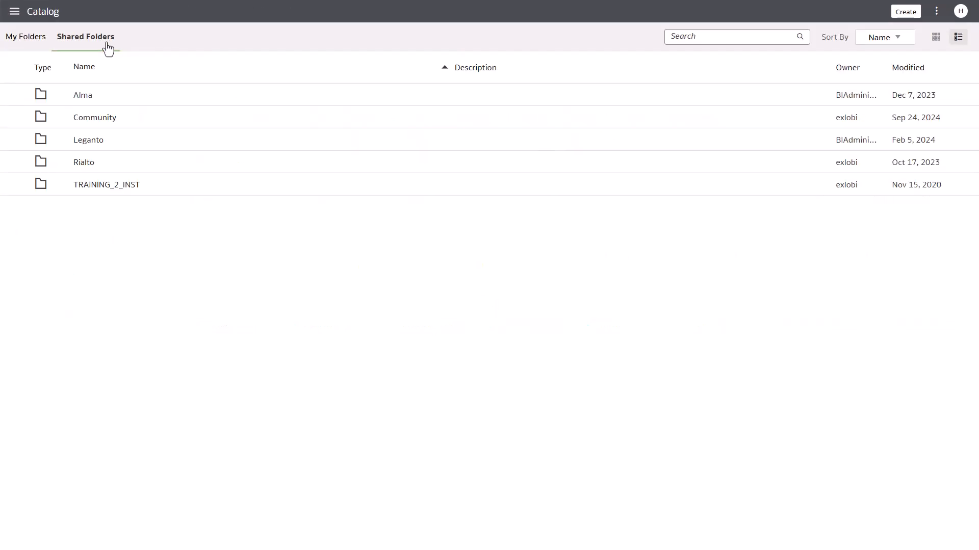
Browse Shared Folders > Alma > Titles > Data Visualization, open Bibliographic Records Distribution, and inspect the English language tile
click(104, 95)
scroll(209, 396, down, 4)
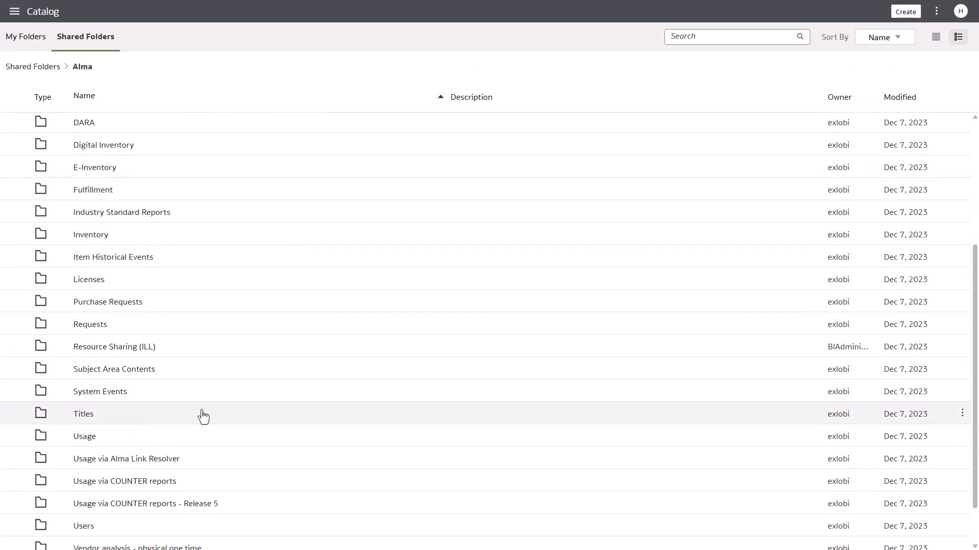
click(203, 417)
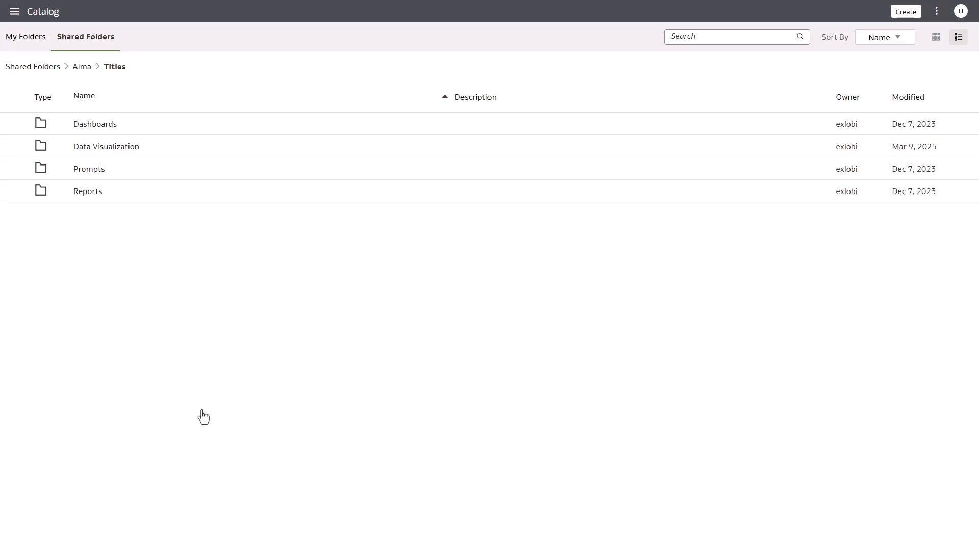
click(151, 148)
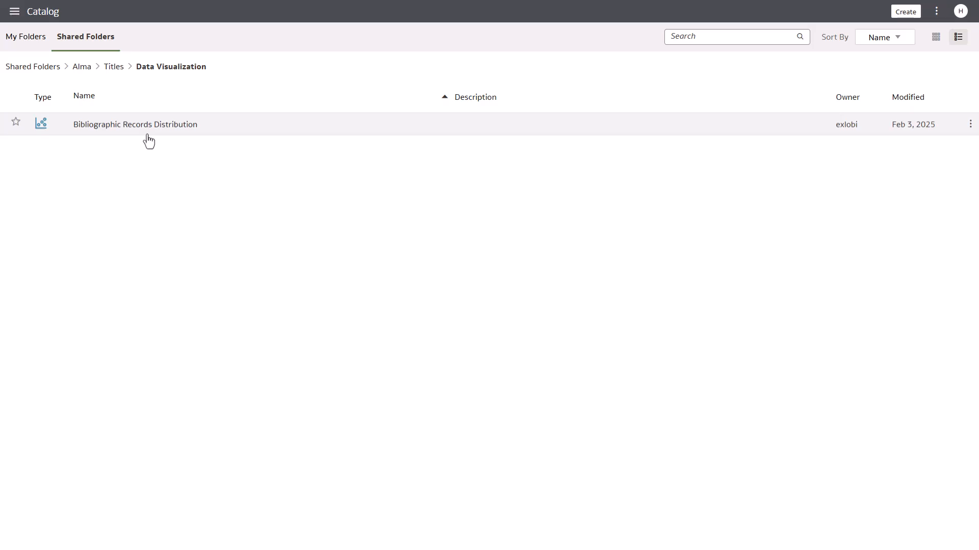
click(147, 134)
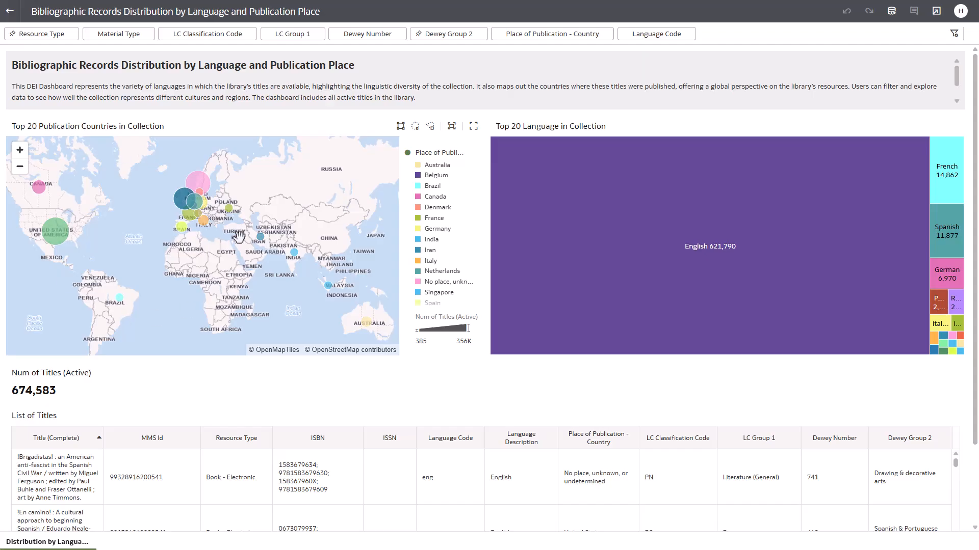
click(671, 243)
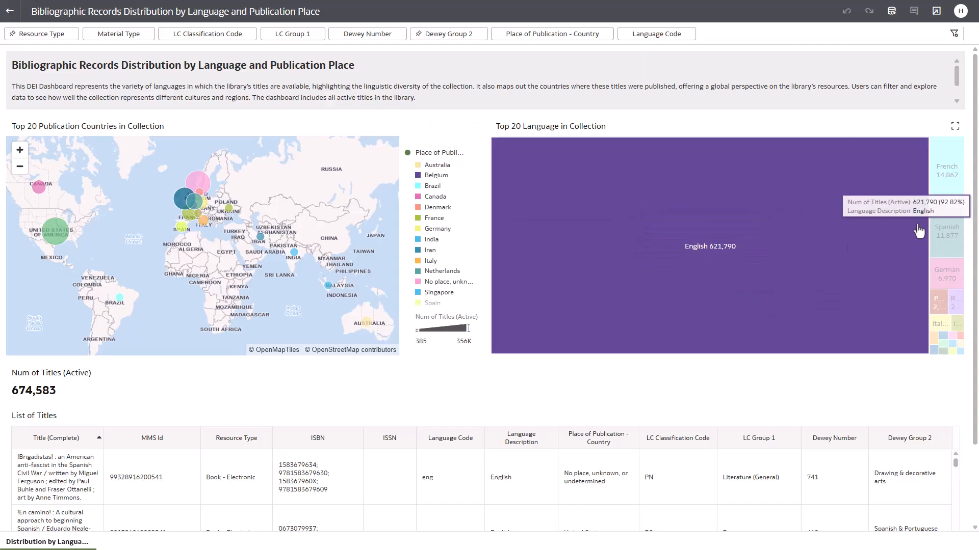
click(785, 173)
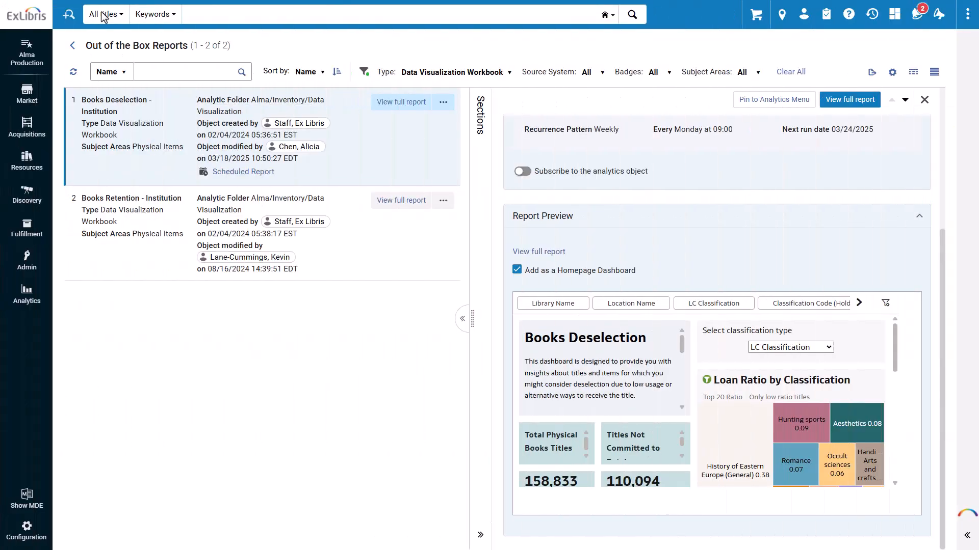
Launch Access Analytics and browse its catalog to Shared Folders > Alma > Titles > Data Visualization
click(27, 293)
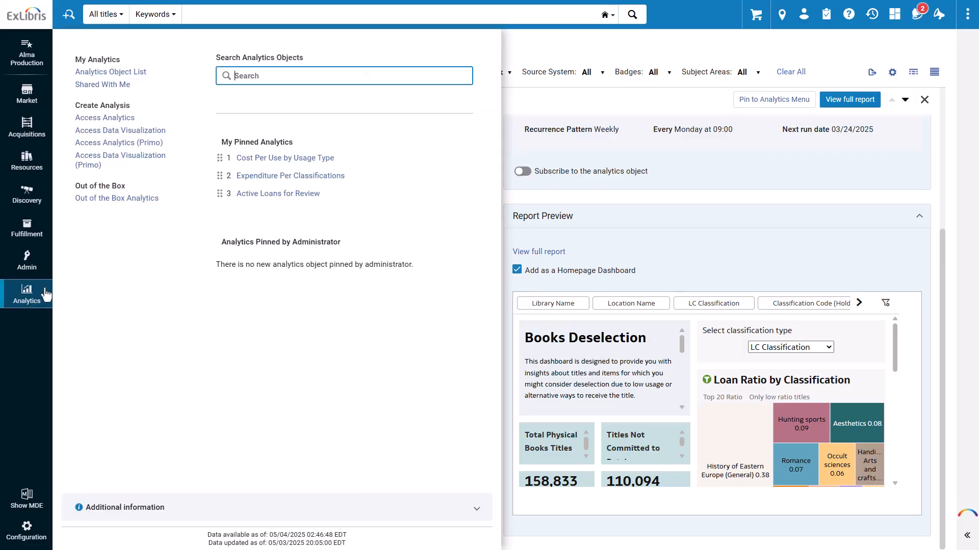
click(128, 118)
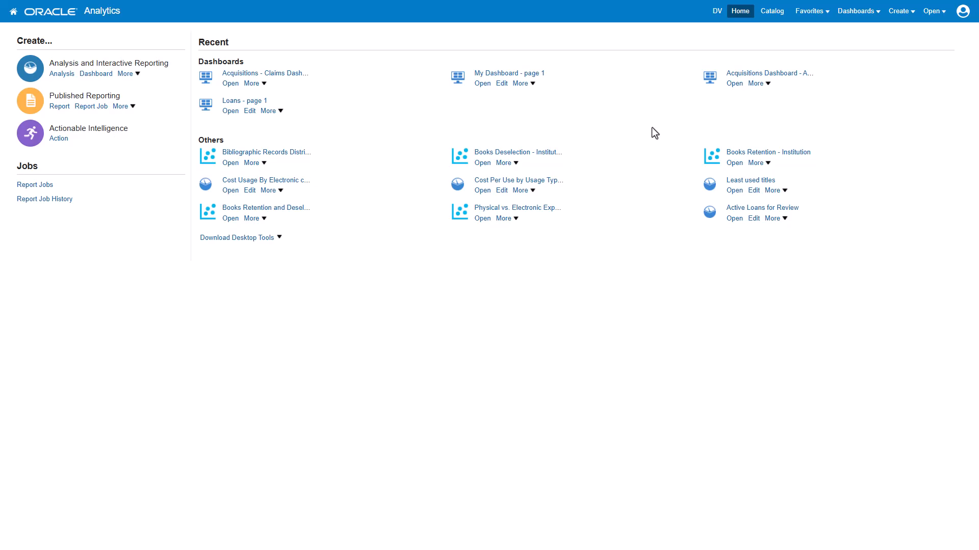
click(772, 18)
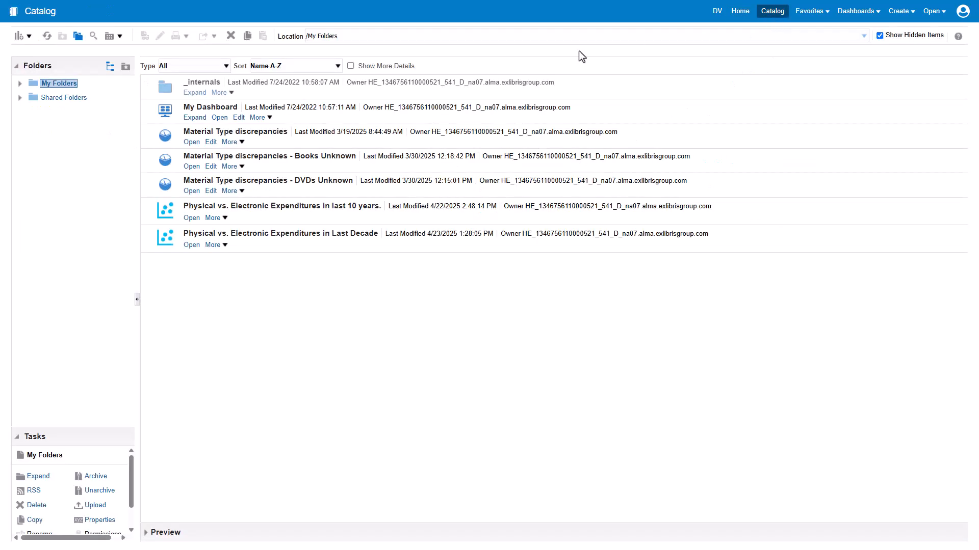
click(76, 98)
click(184, 92)
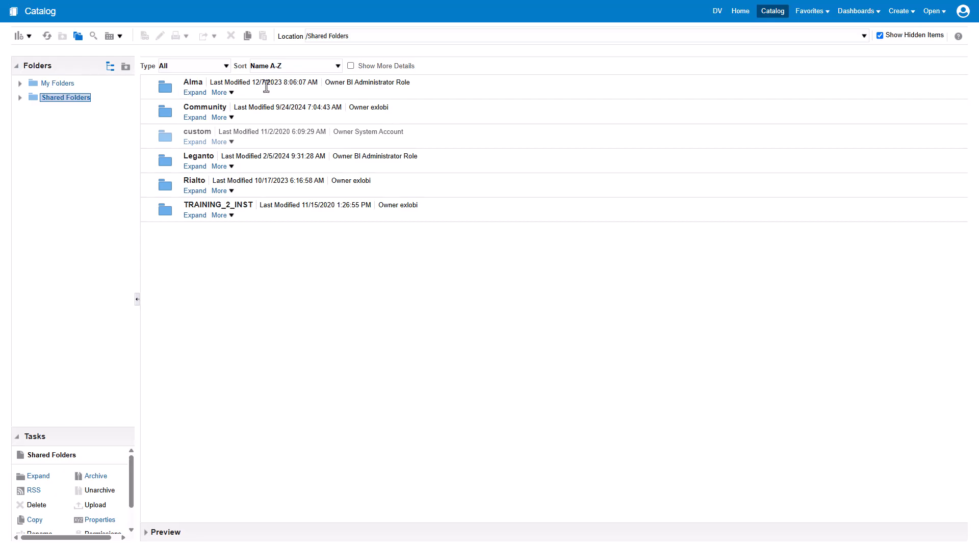
scroll(269, 255, down, 3)
double_click(272, 316)
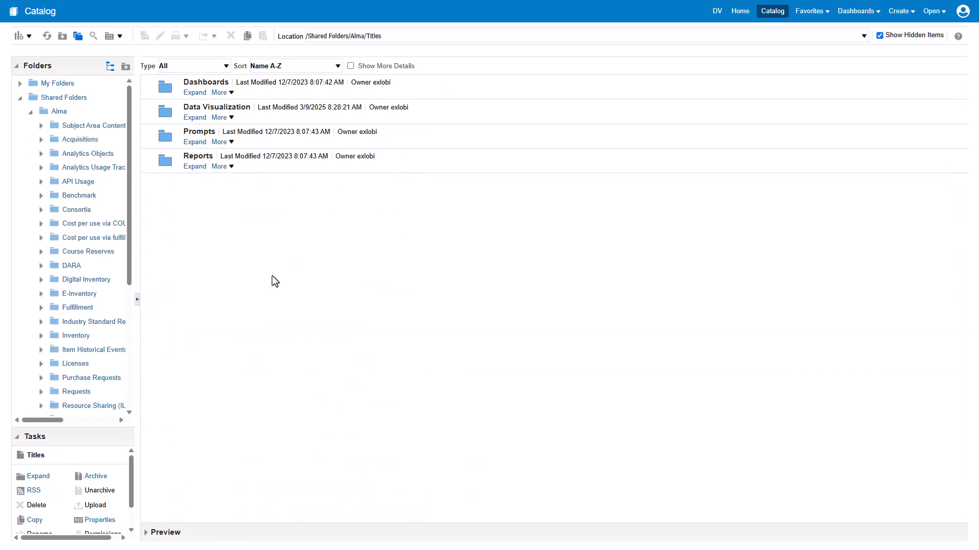
double_click(261, 121)
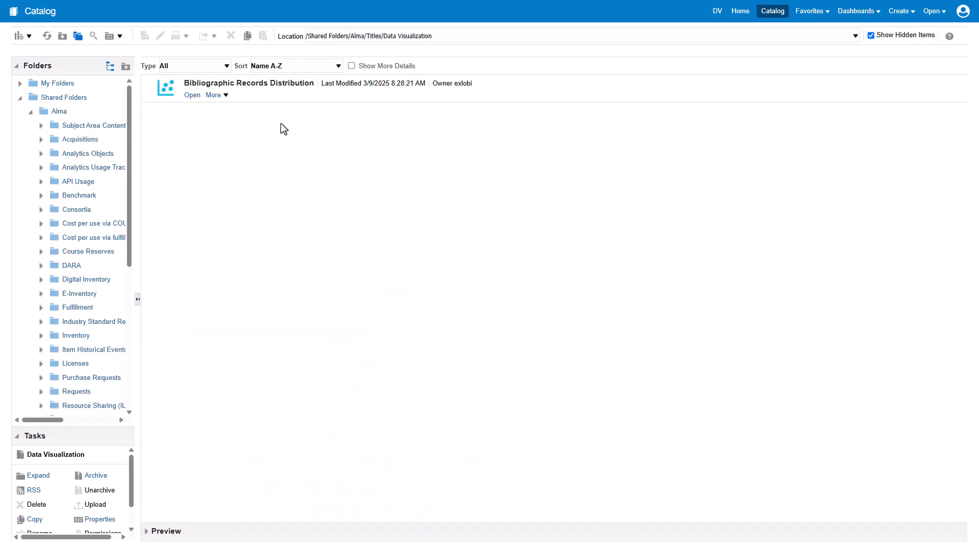
Copy the Bibliographic Records Distribution workbook and paste it into My Folders
right_click(268, 95)
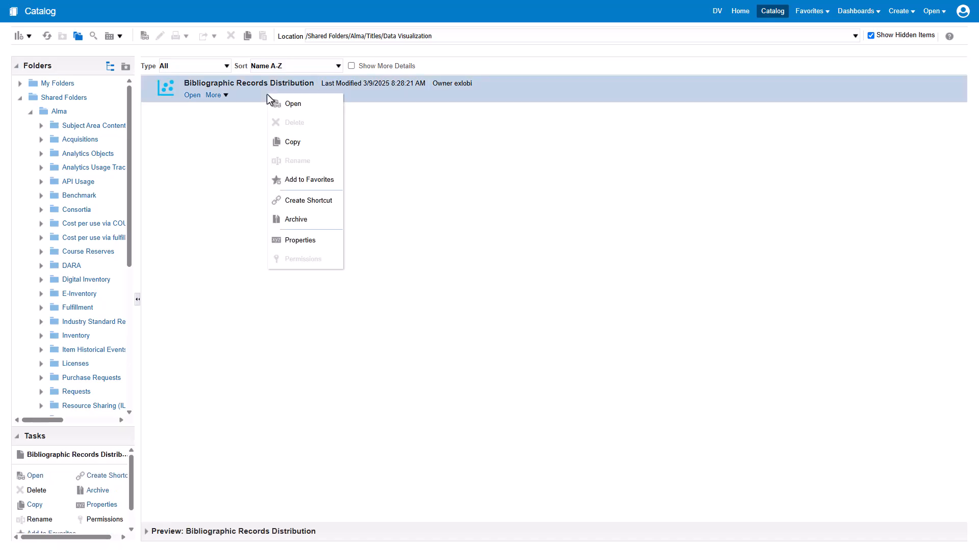
click(291, 142)
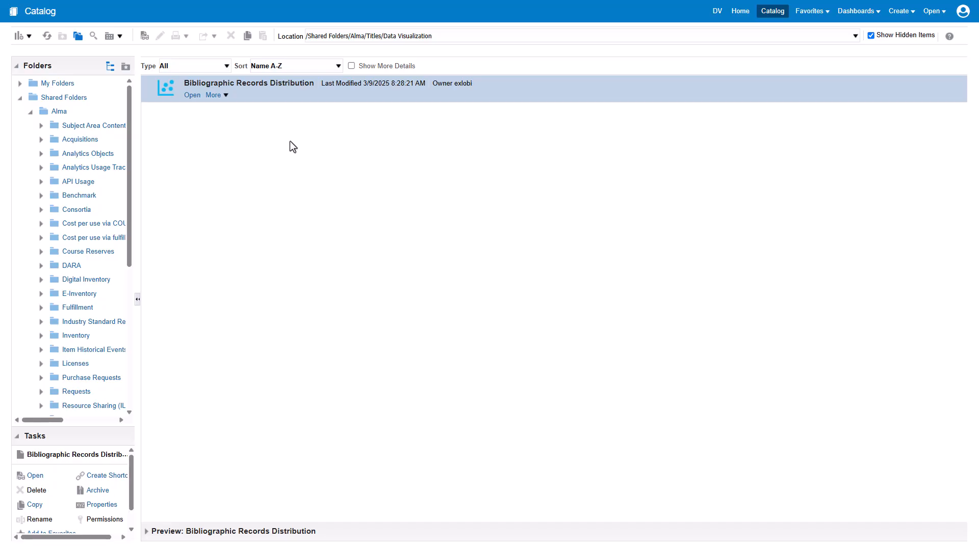
click(71, 83)
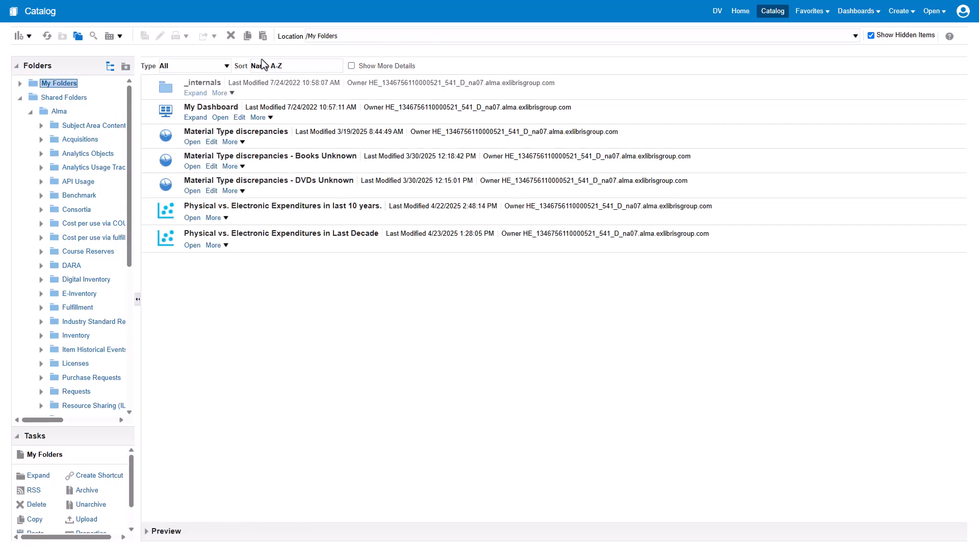
click(263, 36)
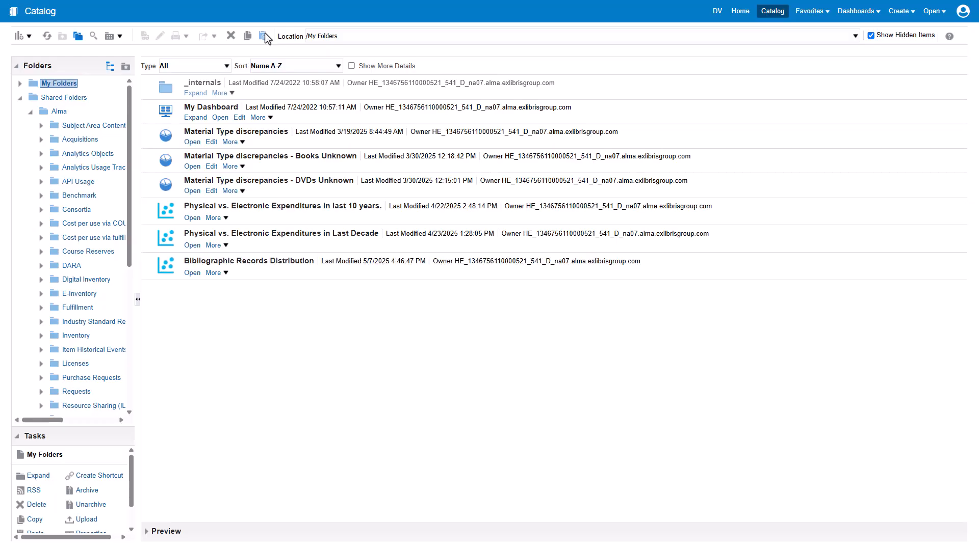
Open the copied Bibliographic Records Distribution workbook from My Folders
click(264, 277)
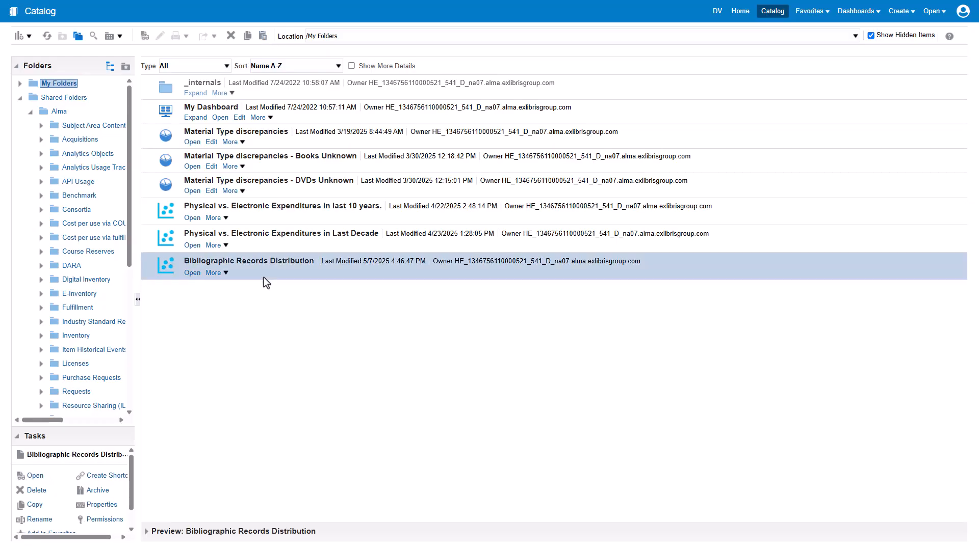
click(192, 273)
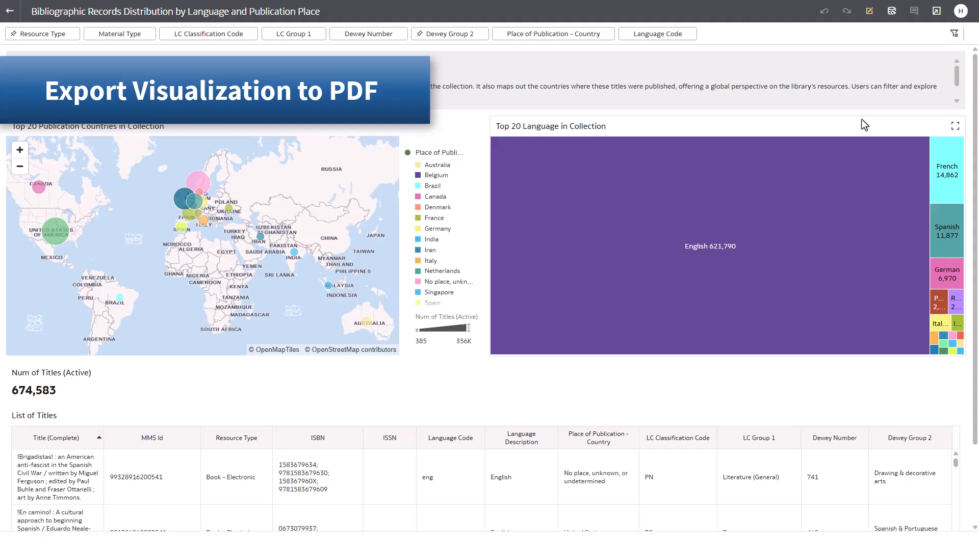
Export the active visual to an Acrobat (pdf) file and open the downloaded file
click(936, 11)
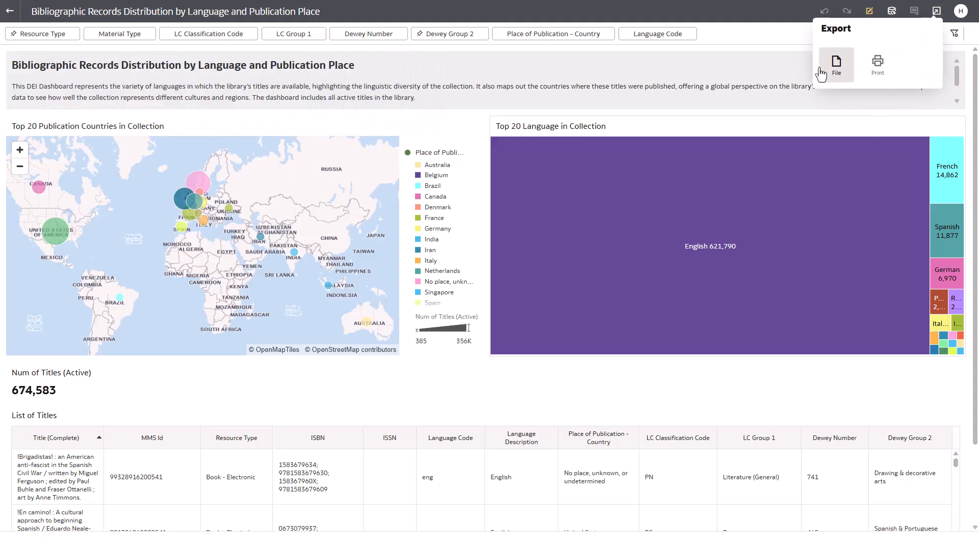
click(836, 64)
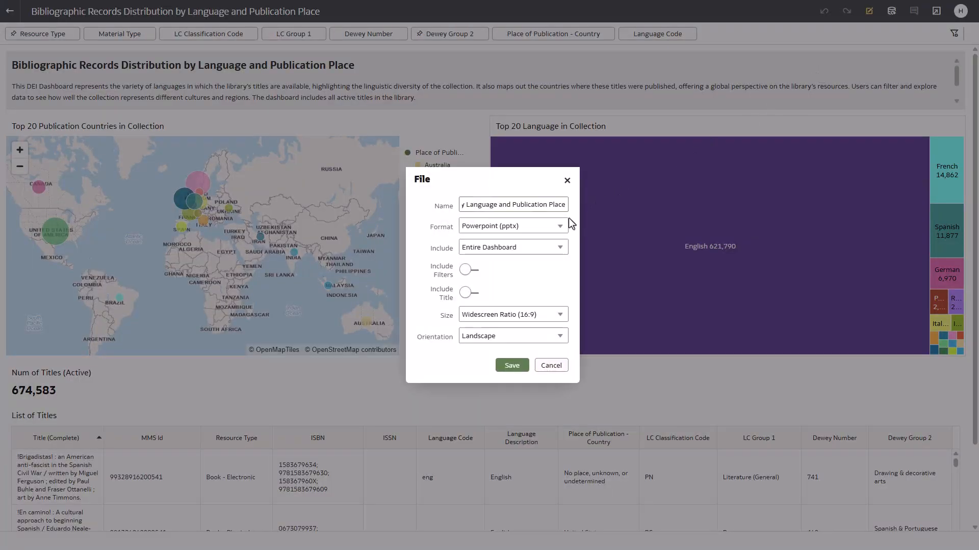
click(560, 227)
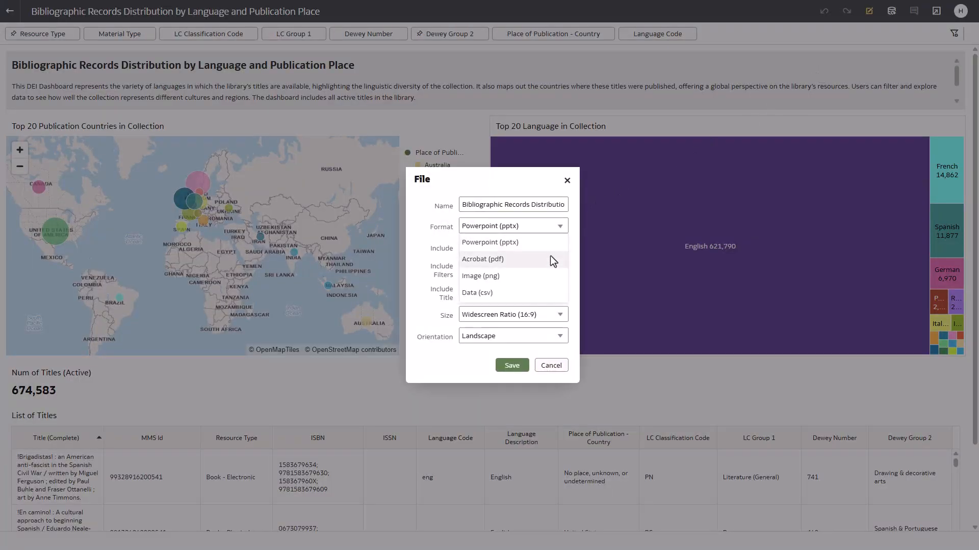
click(549, 259)
click(551, 249)
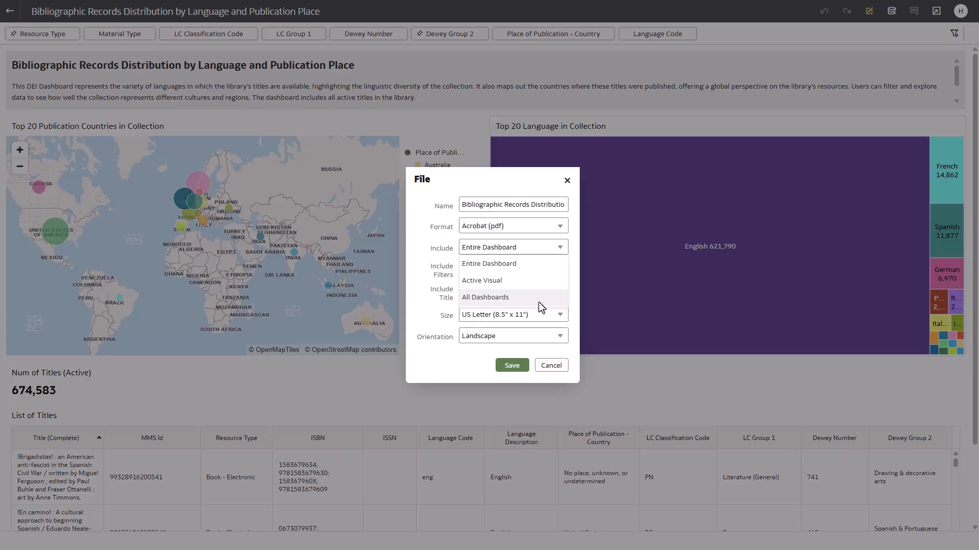
click(525, 283)
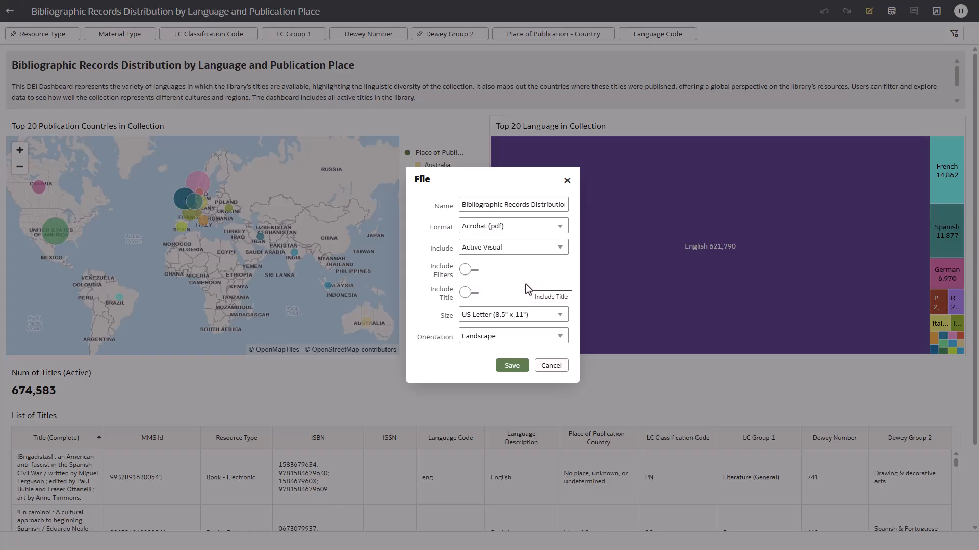
click(521, 365)
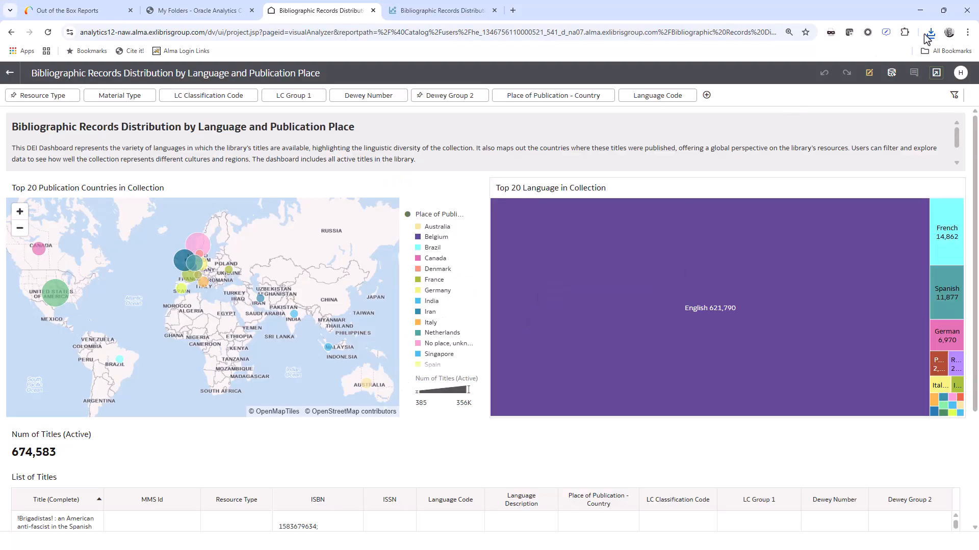
click(930, 34)
click(887, 83)
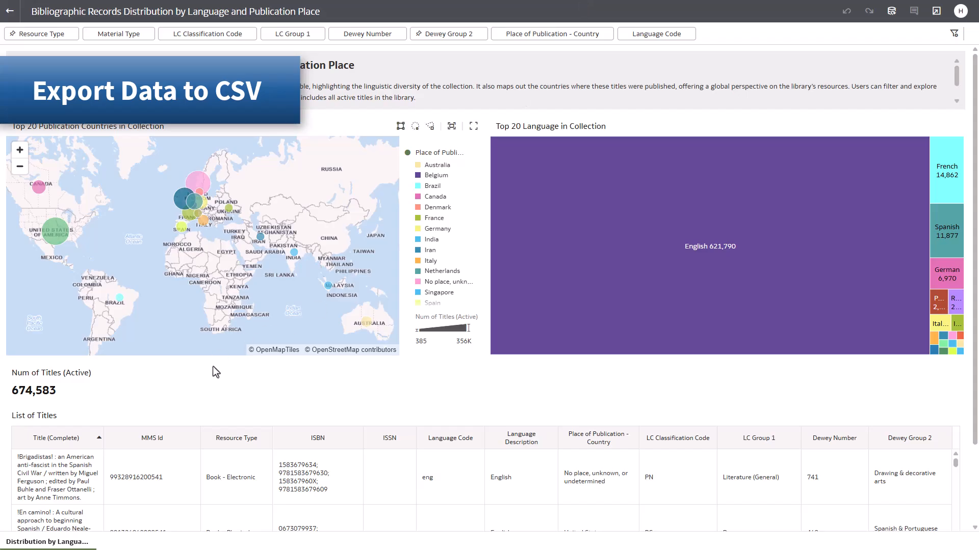
Export the List of Titles table's data as a Data (csv) file
scroll(190, 394, down, 2)
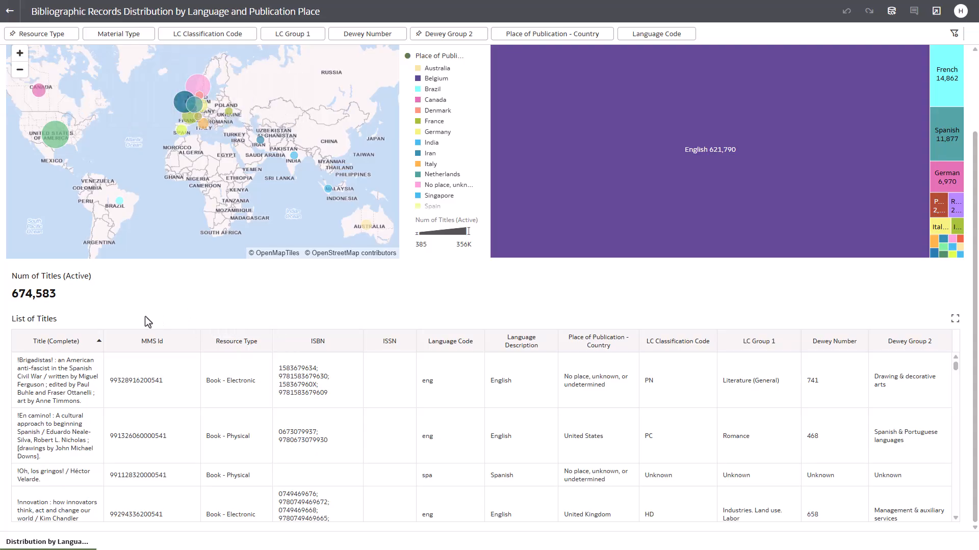
right_click(86, 397)
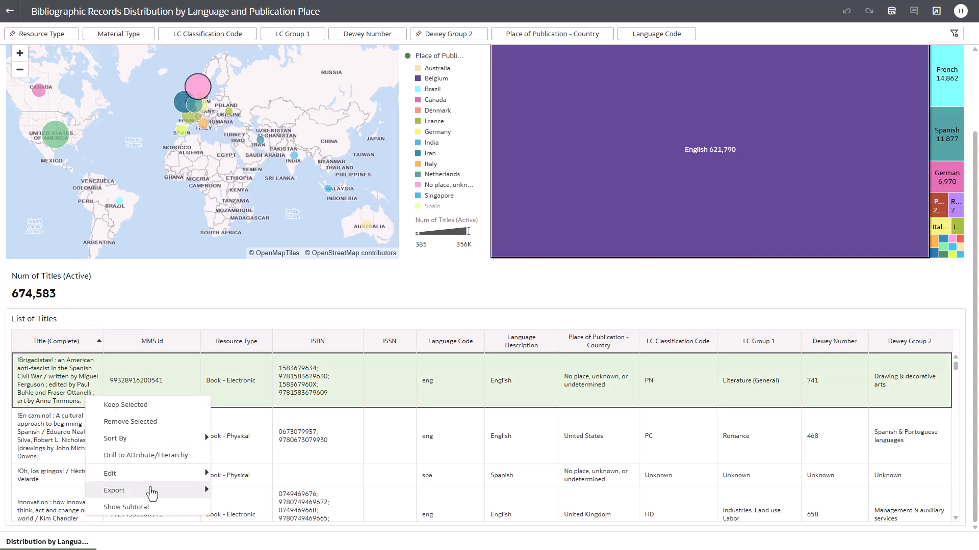
mouse_move(152, 493)
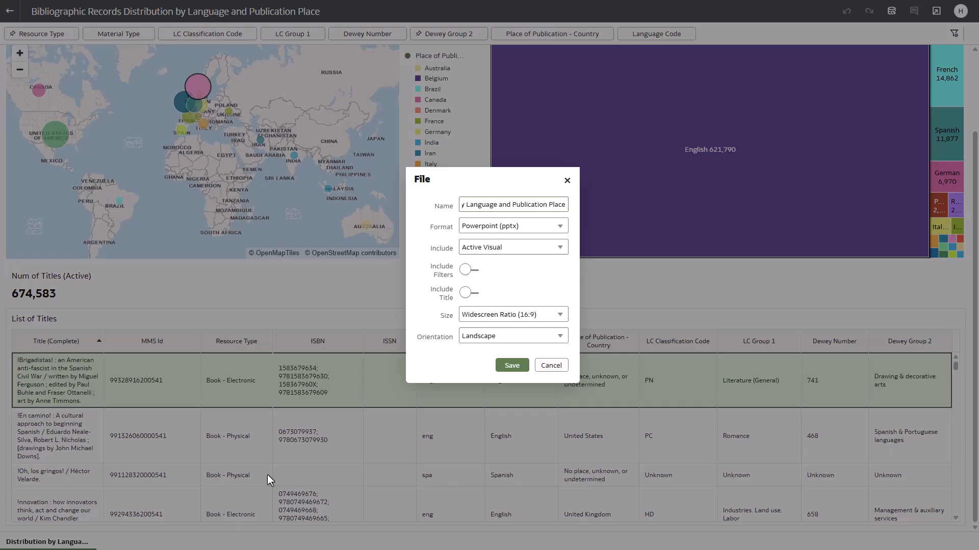
click(520, 227)
click(500, 294)
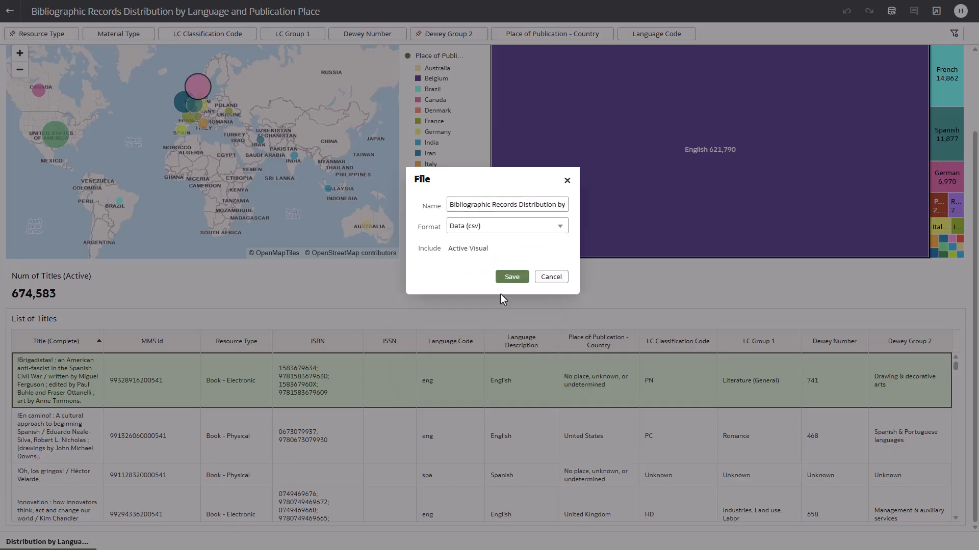
click(512, 281)
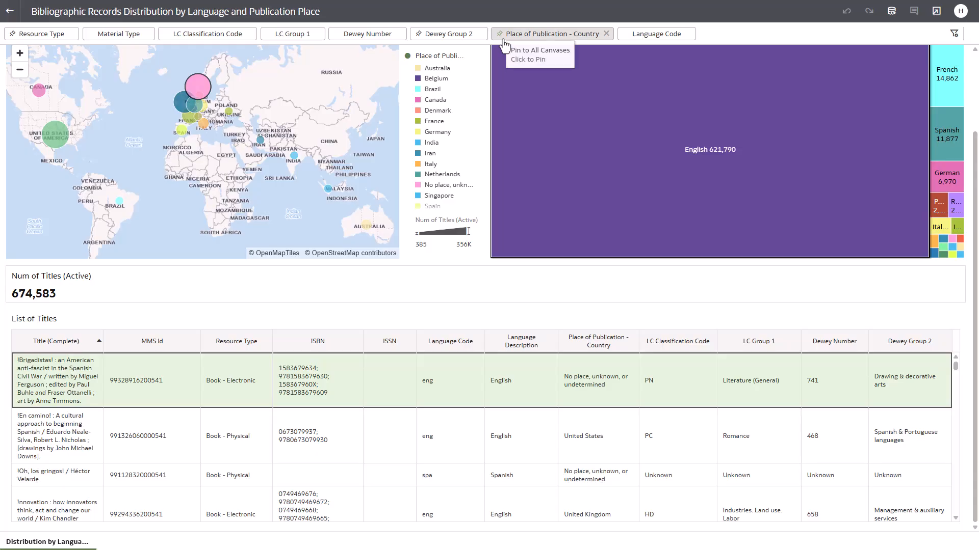
Remove English from the language treemap, then switch the Language Description filter from excluding to including only English
right_click(609, 196)
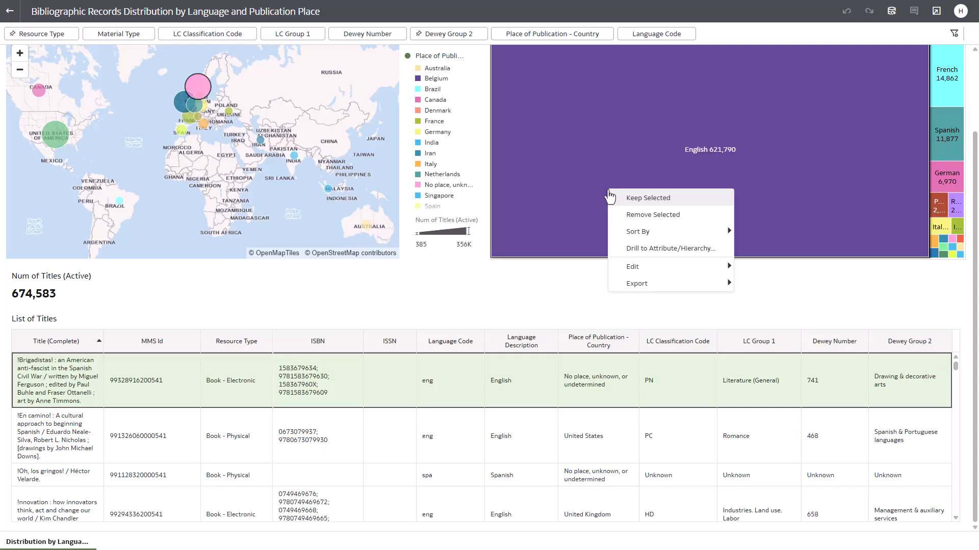
click(631, 215)
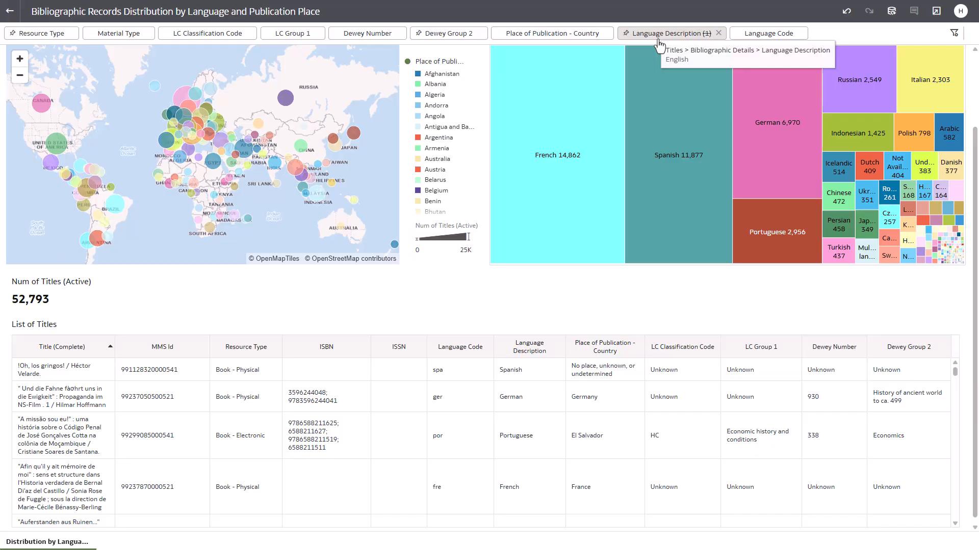
click(658, 41)
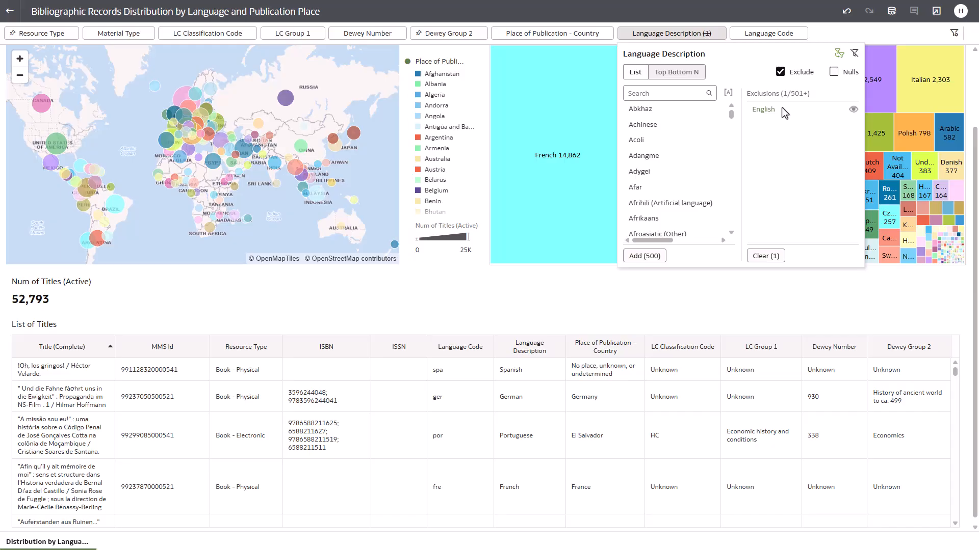
click(781, 72)
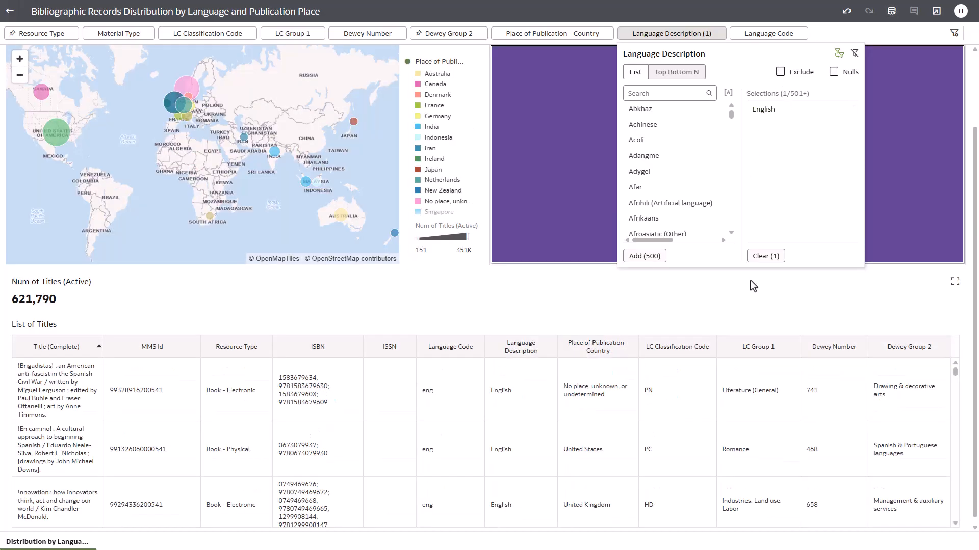
click(750, 284)
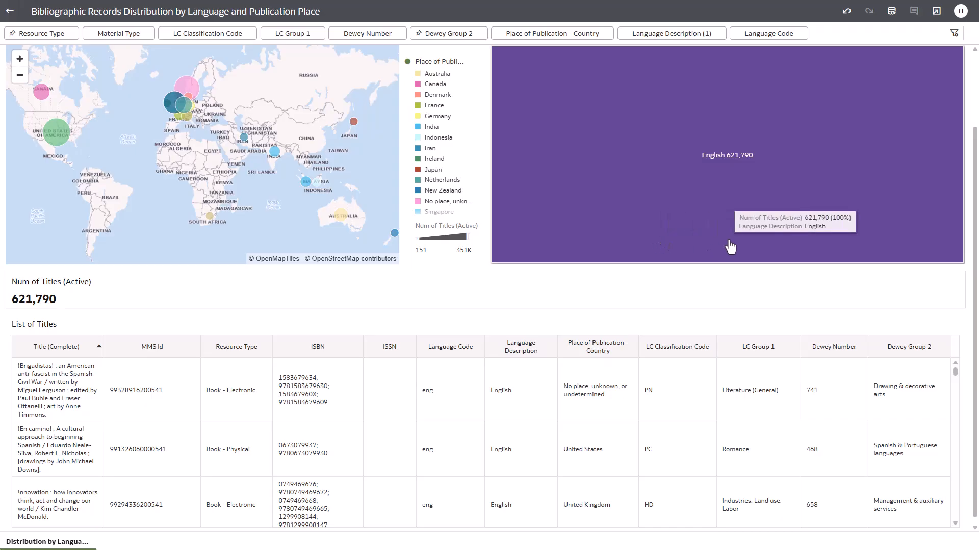
Add French and German to the Language Description filter selections
click(672, 35)
scroll(679, 176, down, 15)
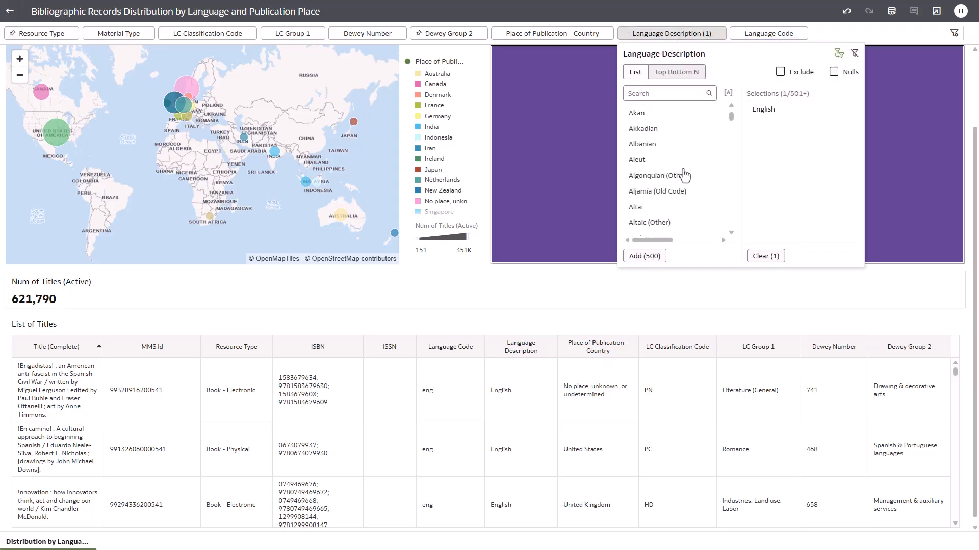
scroll(679, 176, down, 15)
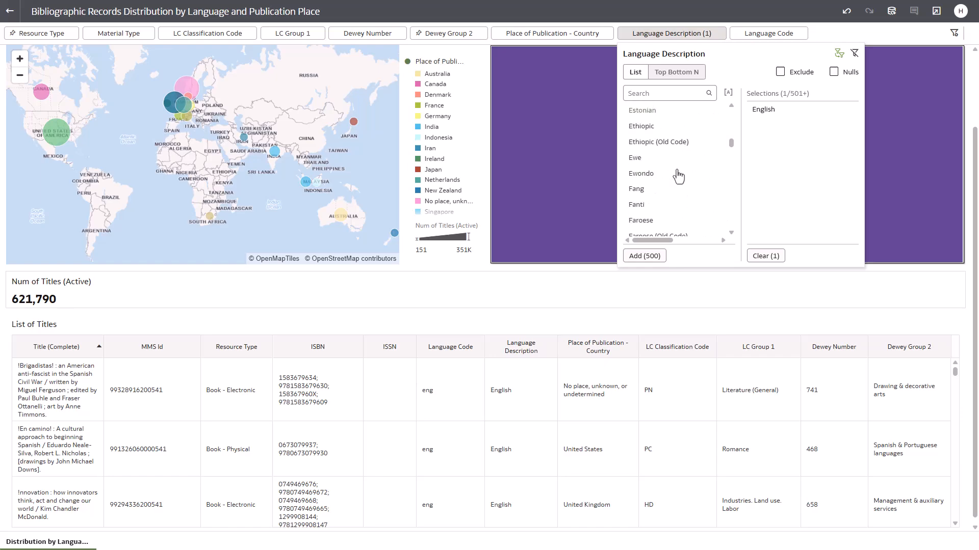
click(671, 180)
scroll(672, 184, down, 3)
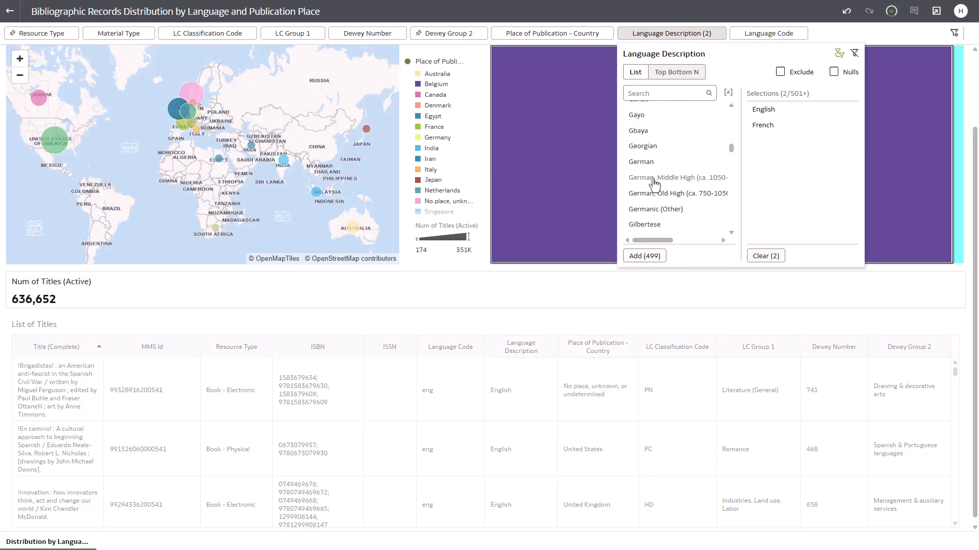
click(640, 168)
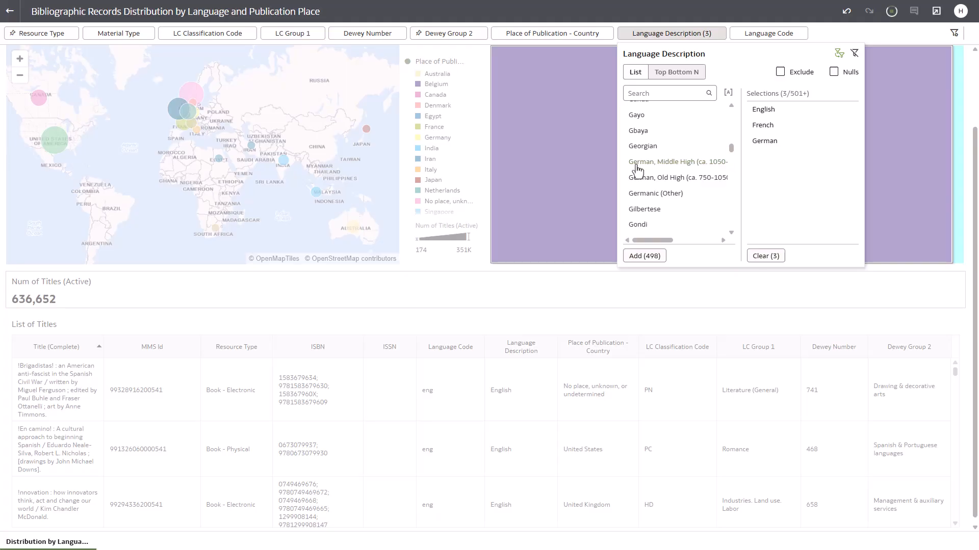
click(646, 297)
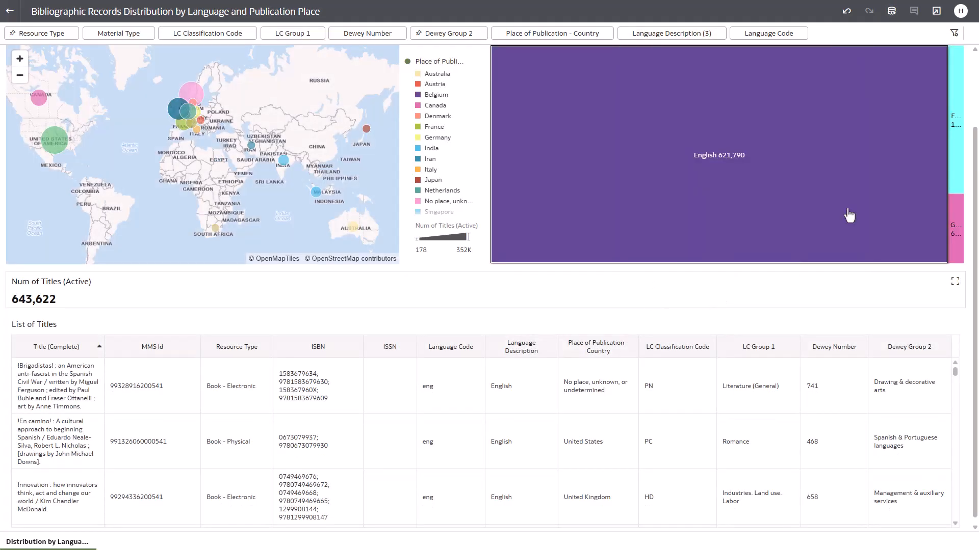
Clear all filter selections on the workbook
click(951, 37)
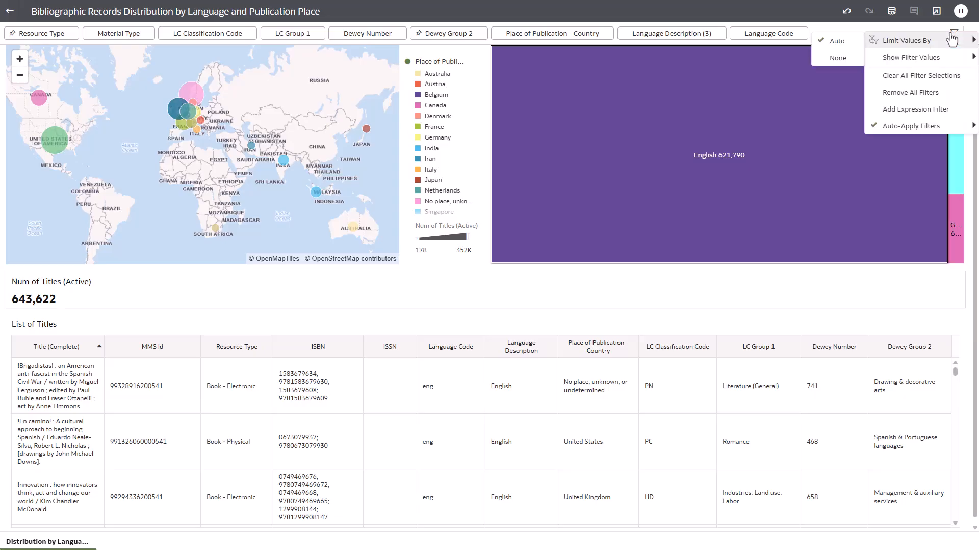
click(944, 81)
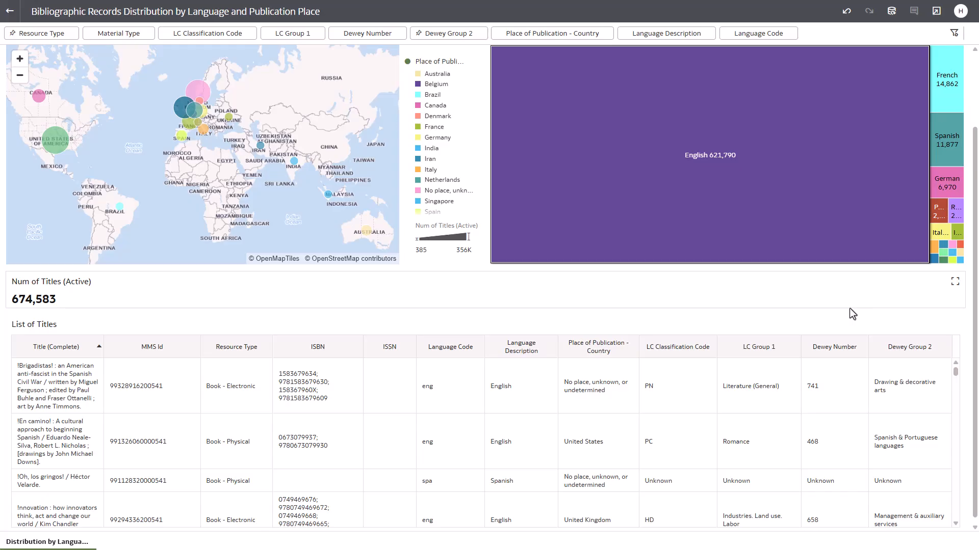
Drill the English treemap tile to the Title Details attribute Has Item Committed to Retain
right_click(734, 184)
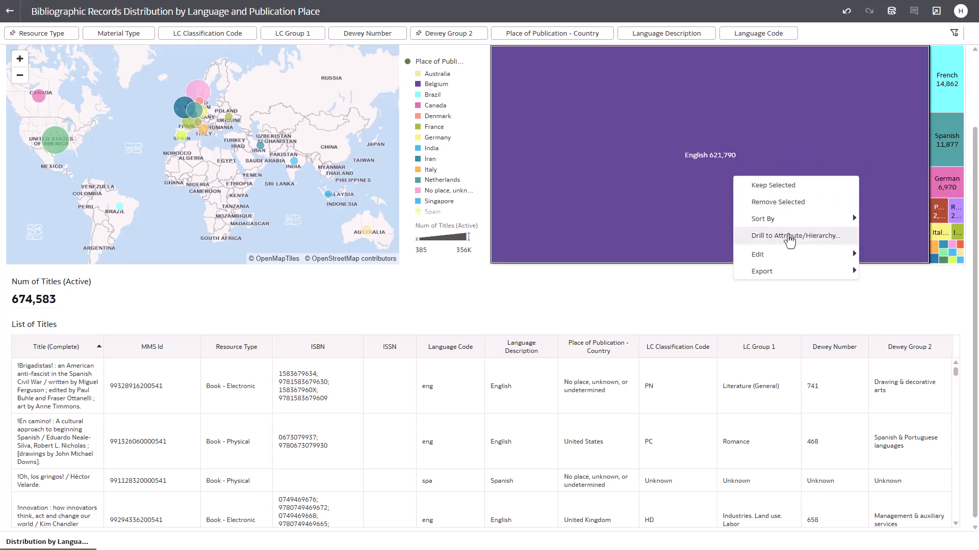
click(788, 237)
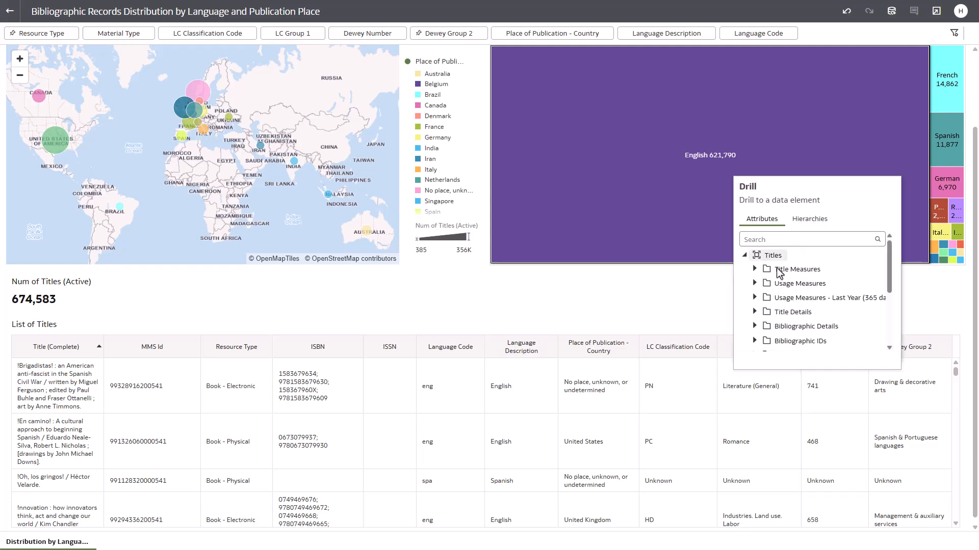
click(754, 313)
scroll(753, 310, down, 5)
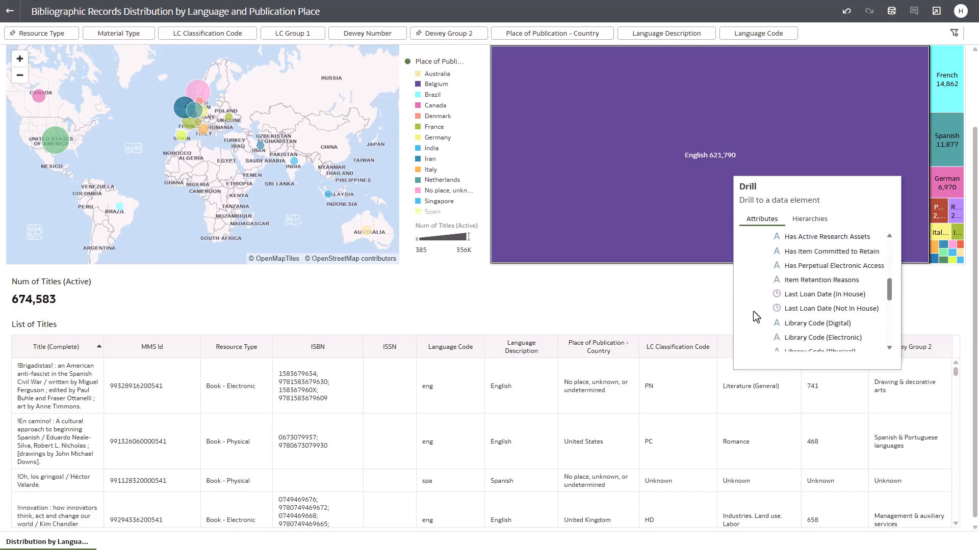
click(834, 251)
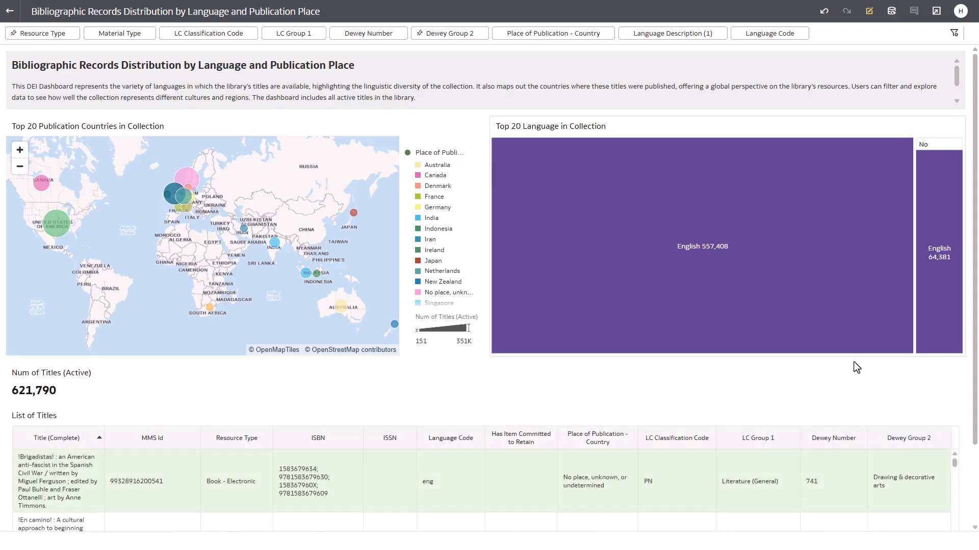
Reload the workbook page, discarding the unsaved changes
mouse_move(776, 312)
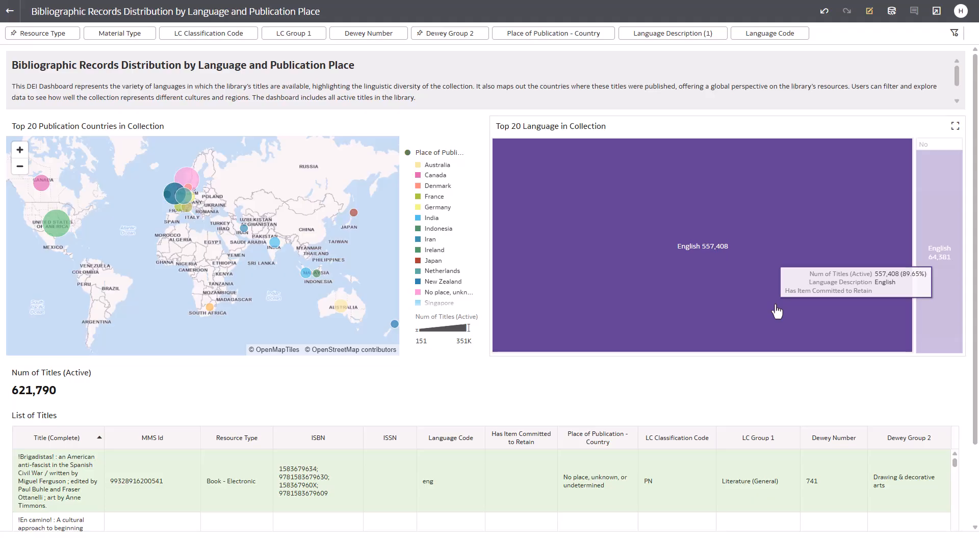
mouse_move(940, 324)
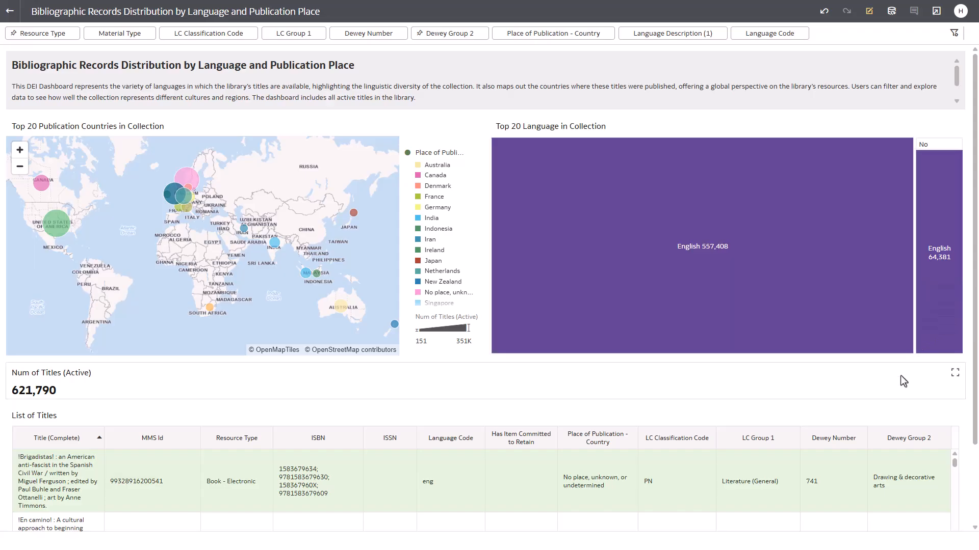
key(F5)
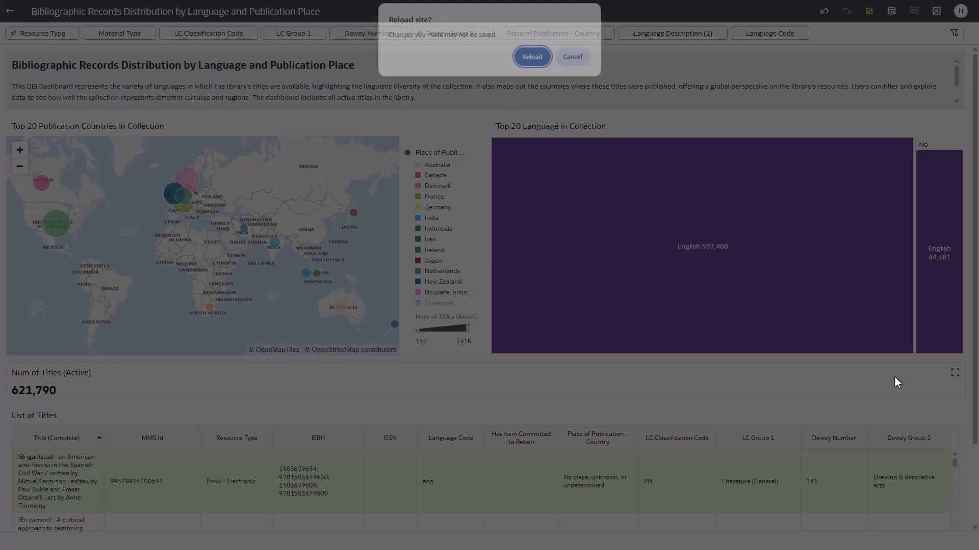
key(Return)
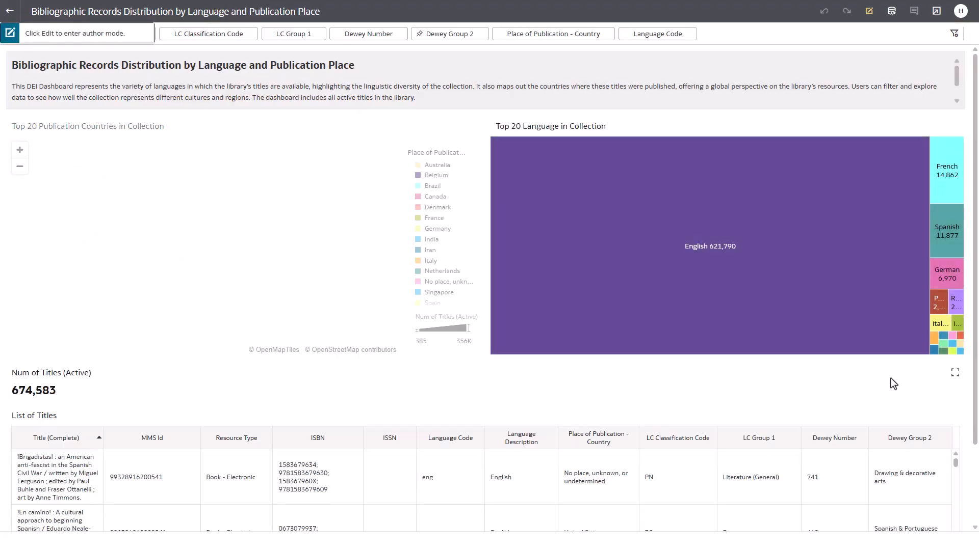